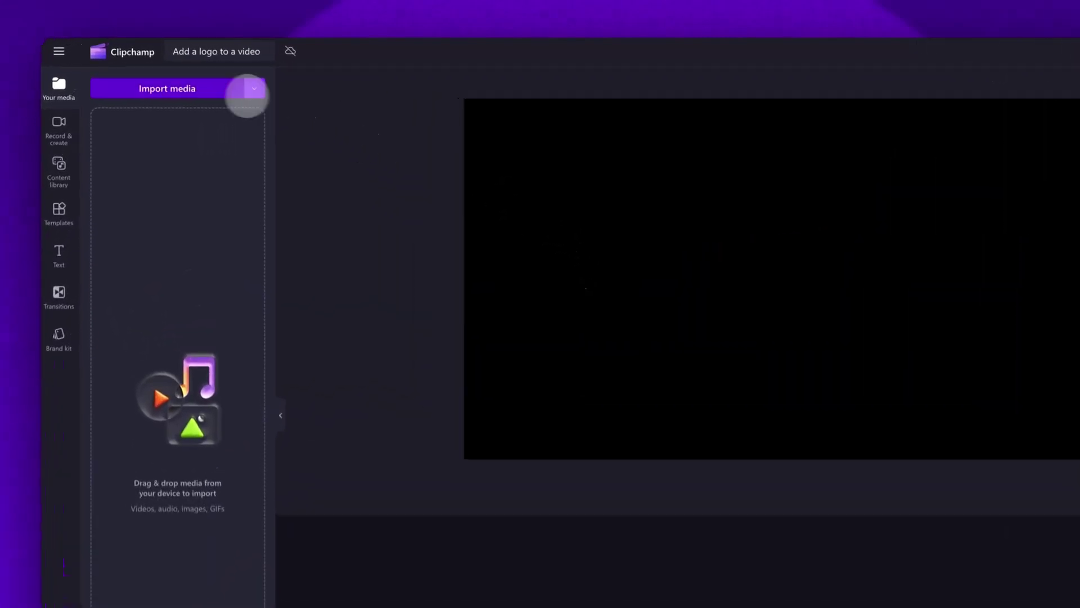
- Import My video 1.mp4 and Clipchamp_icon_png.svg from the Tutorial folder into the media library
{"action": "left_click", "coordinate": [168, 89]}
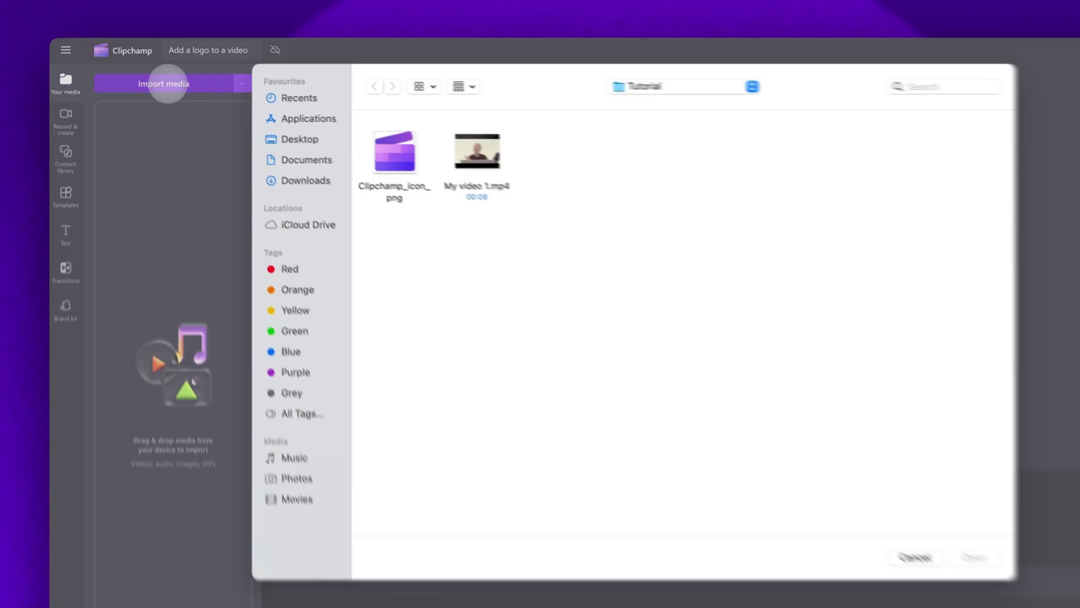
{"action": "key", "text": "super+a"}
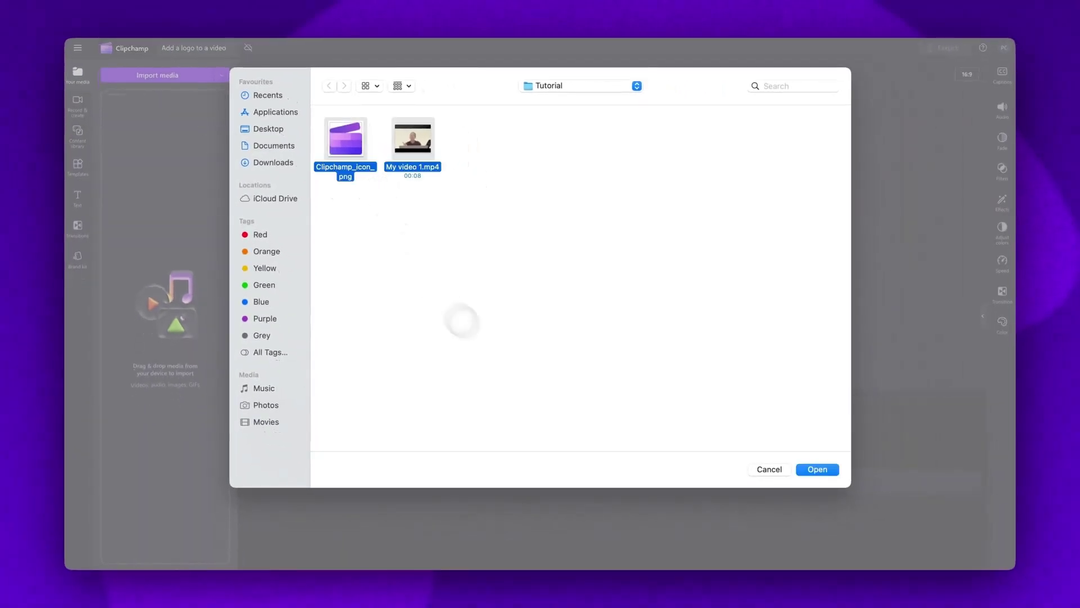
{"action": "left_click", "coordinate": [821, 469]}
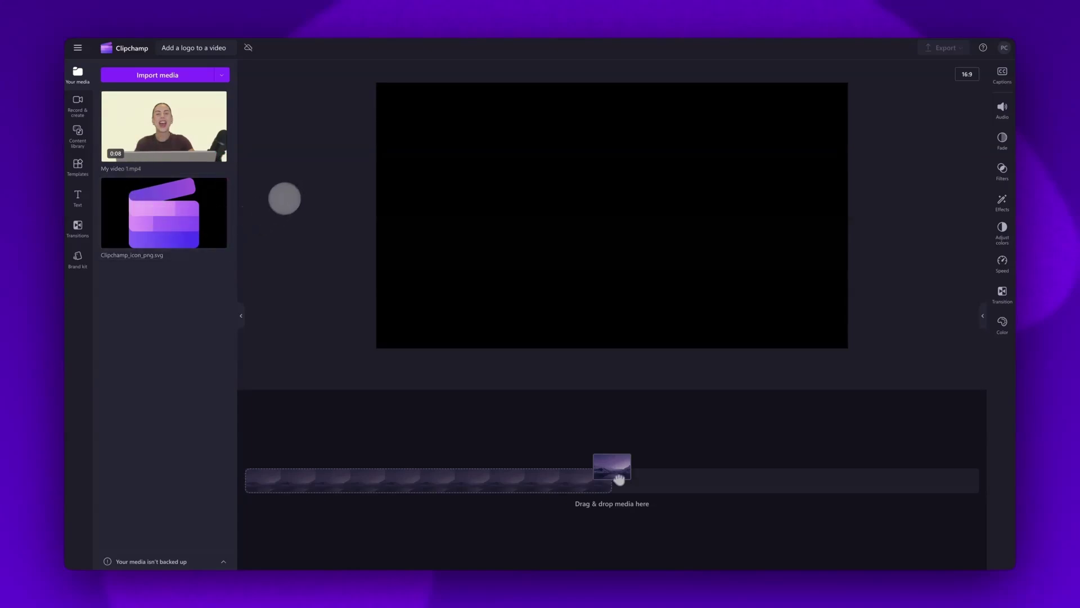
- Place My video 1.mp4 on the timeline with the logo image on the track above it
{"action": "left_click_drag", "start_coordinate": [180, 121], "coordinate": [287, 478]}
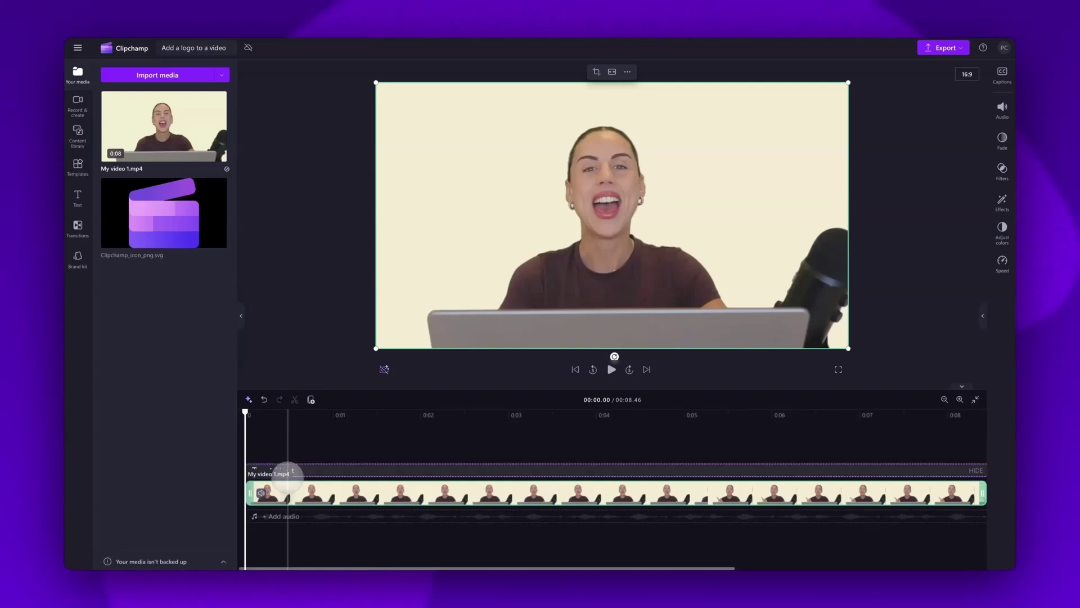
{"action": "left_click_drag", "start_coordinate": [160, 218], "coordinate": [272, 473]}
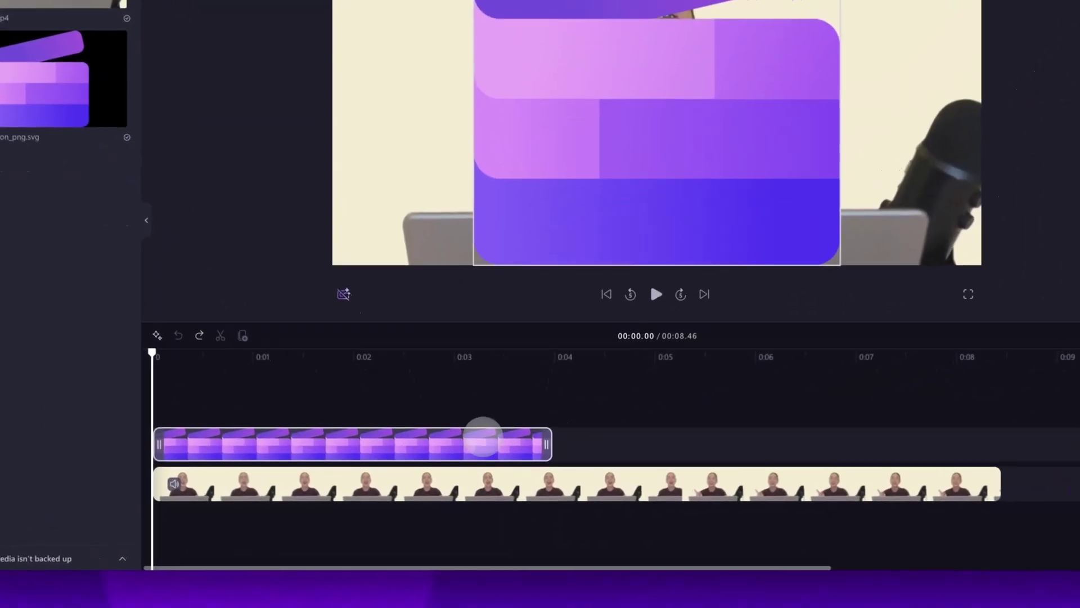
- Shrink the logo to a small corner overlay and stretch its clip to the video's full length
{"action": "left_click", "coordinate": [485, 473]}
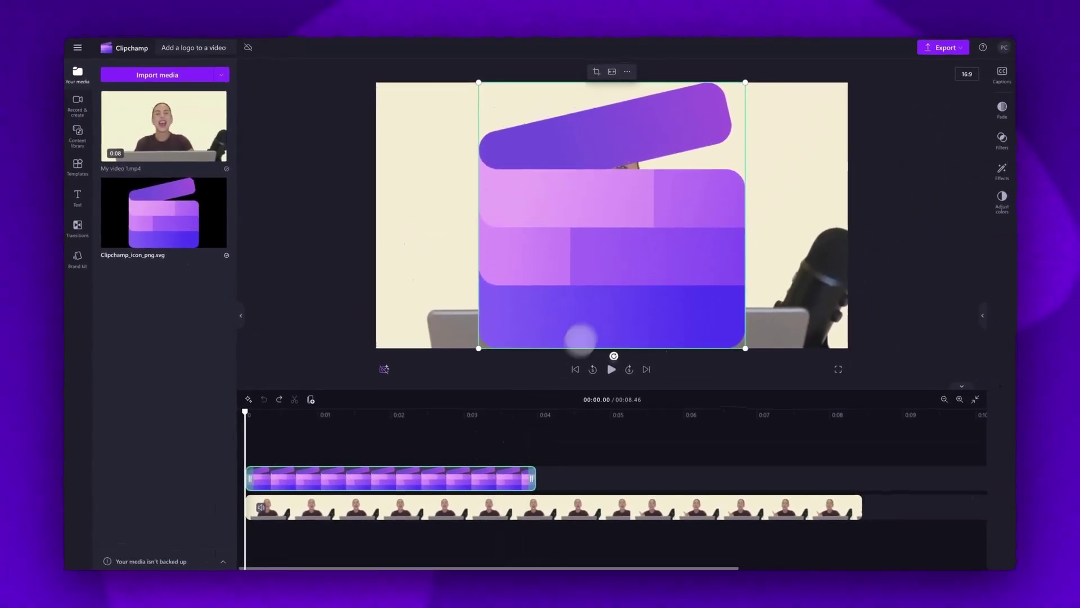
{"action": "left_click_drag", "start_coordinate": [745, 82], "coordinate": [733, 159]}
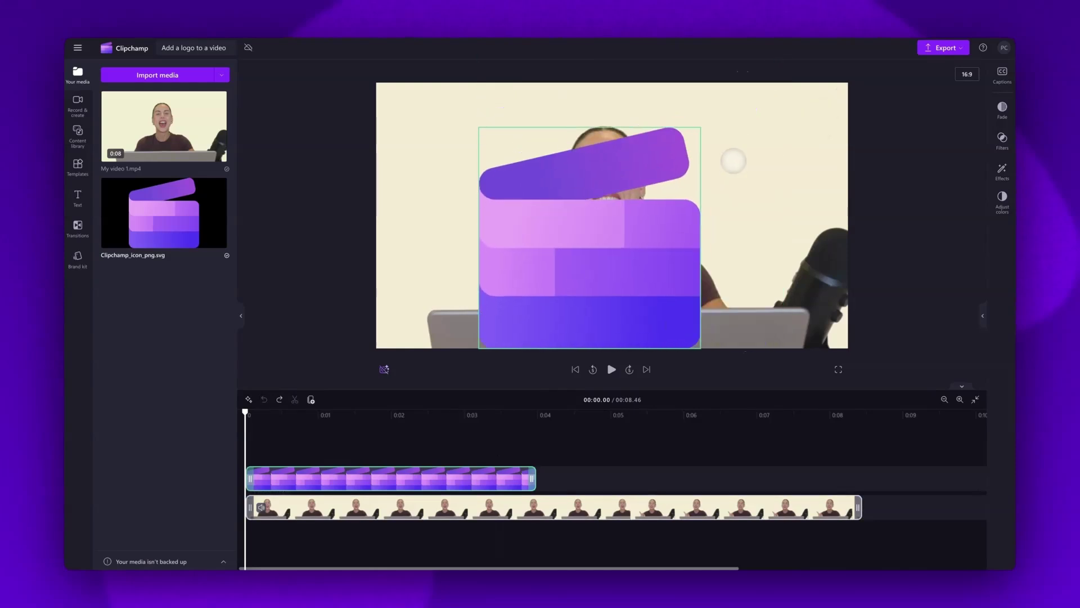
{"action": "left_click_drag", "start_coordinate": [479, 348], "coordinate": [805, 117]}
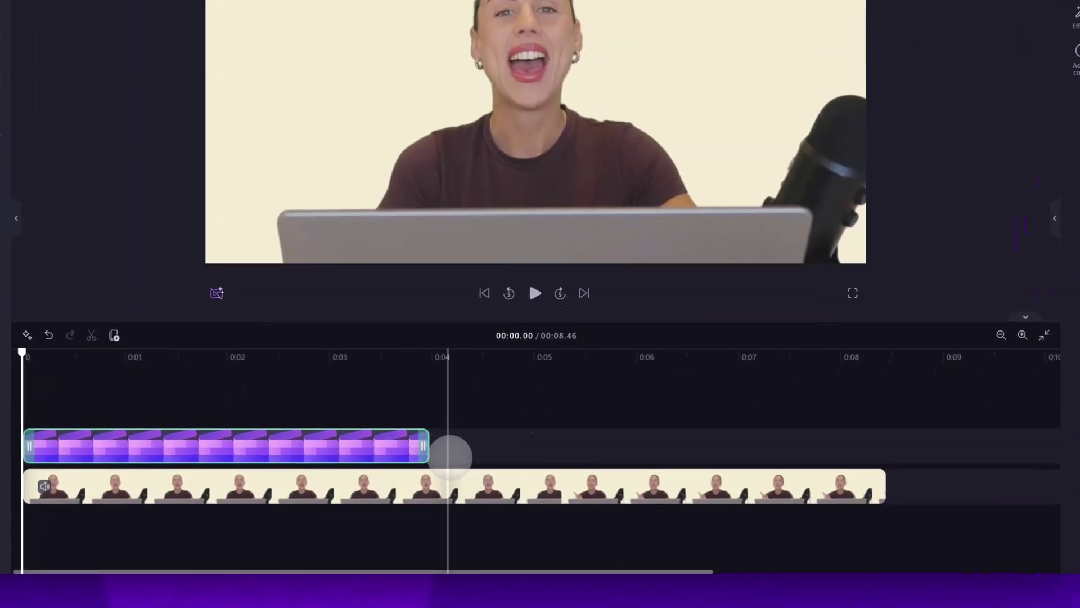
{"action": "left_click_drag", "start_coordinate": [424, 444], "coordinate": [882, 444]}
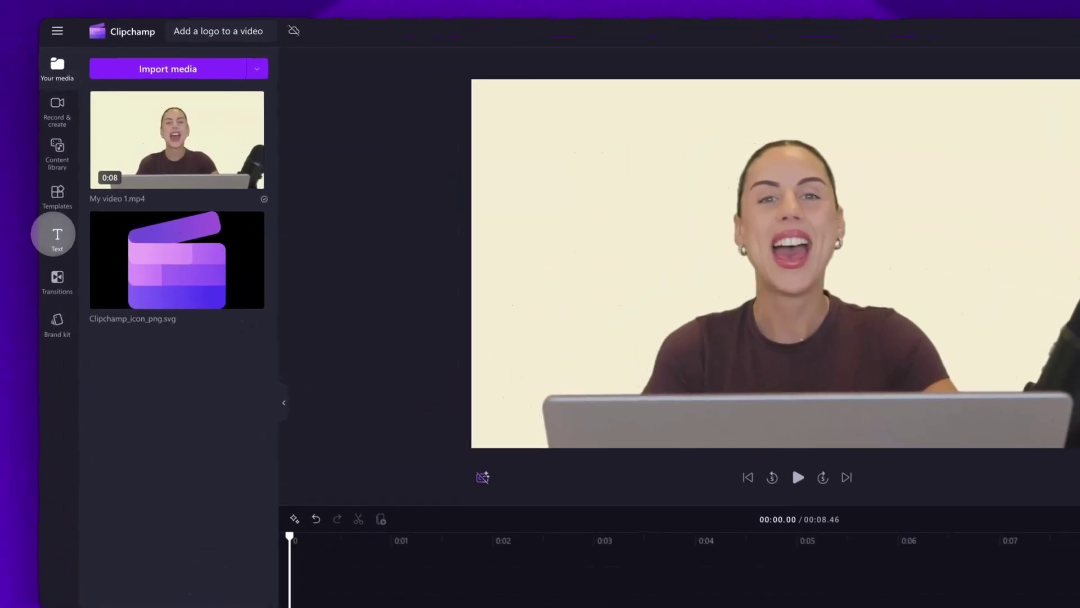
- Drag the Plain text template onto the timeline above the video, showing 'Add your text here'
{"action": "left_click", "coordinate": [57, 235]}
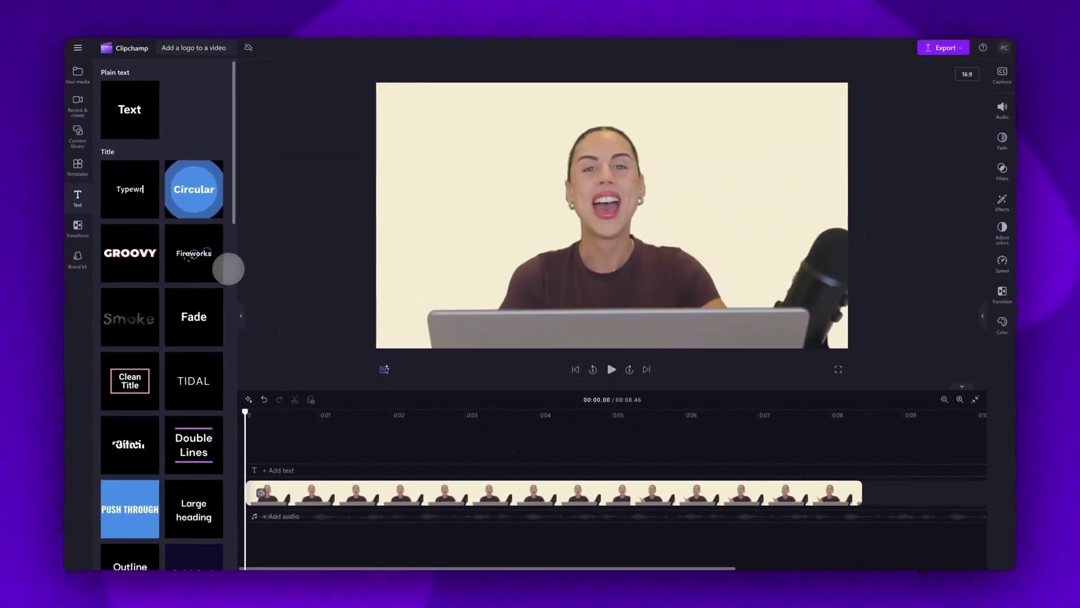
{"action": "scroll", "coordinate": [228, 268], "scroll_direction": "down", "scroll_amount": 12}
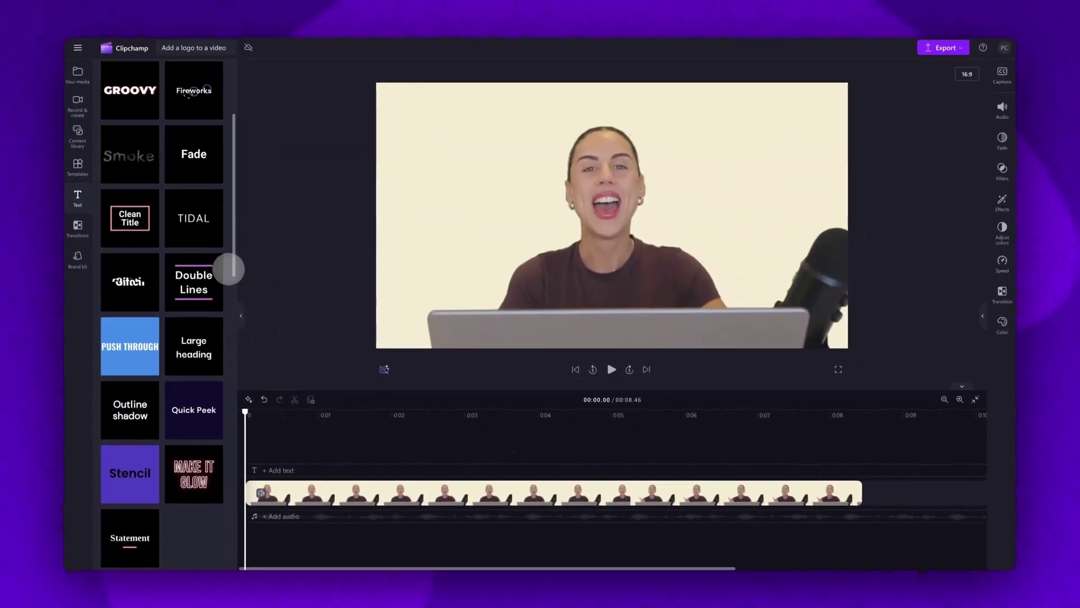
{"action": "scroll", "coordinate": [228, 268], "scroll_direction": "down", "scroll_amount": 3}
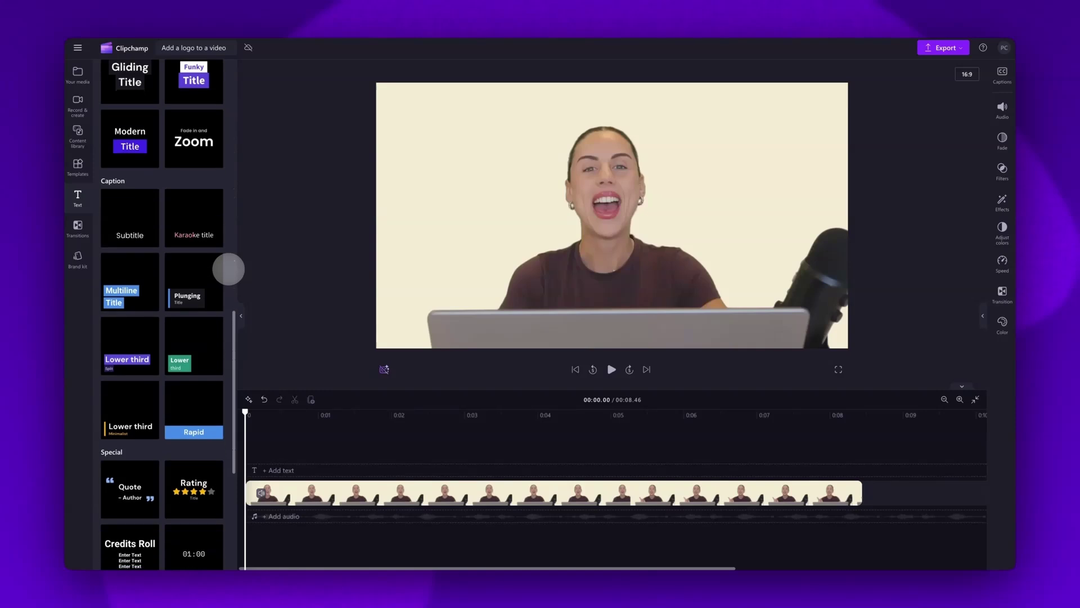
{"action": "scroll", "coordinate": [229, 269], "scroll_direction": "up", "scroll_amount": 15}
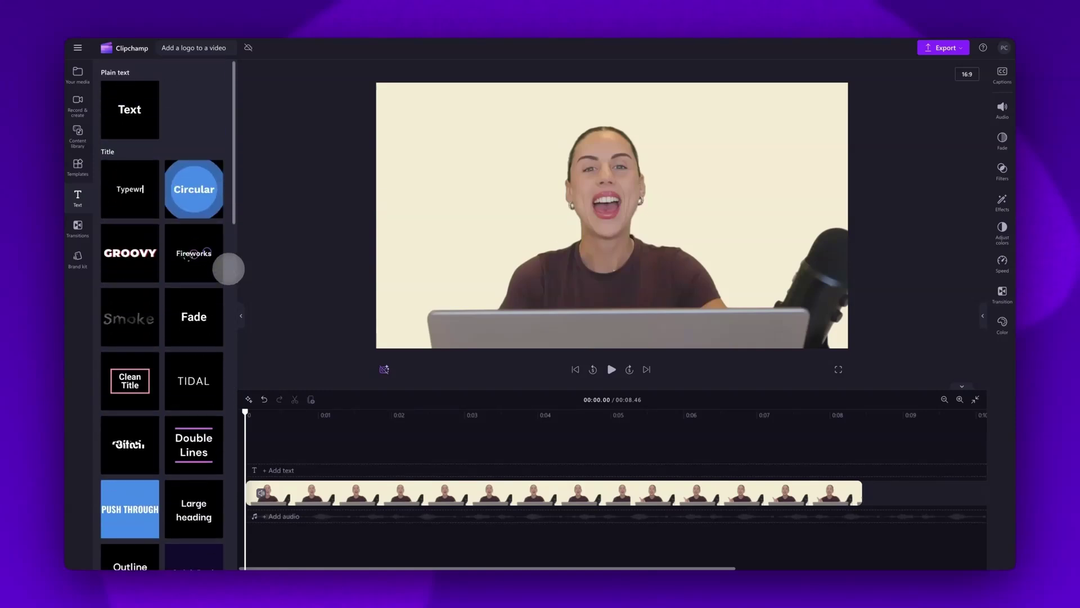
{"action": "mouse_move", "coordinate": [128, 112]}
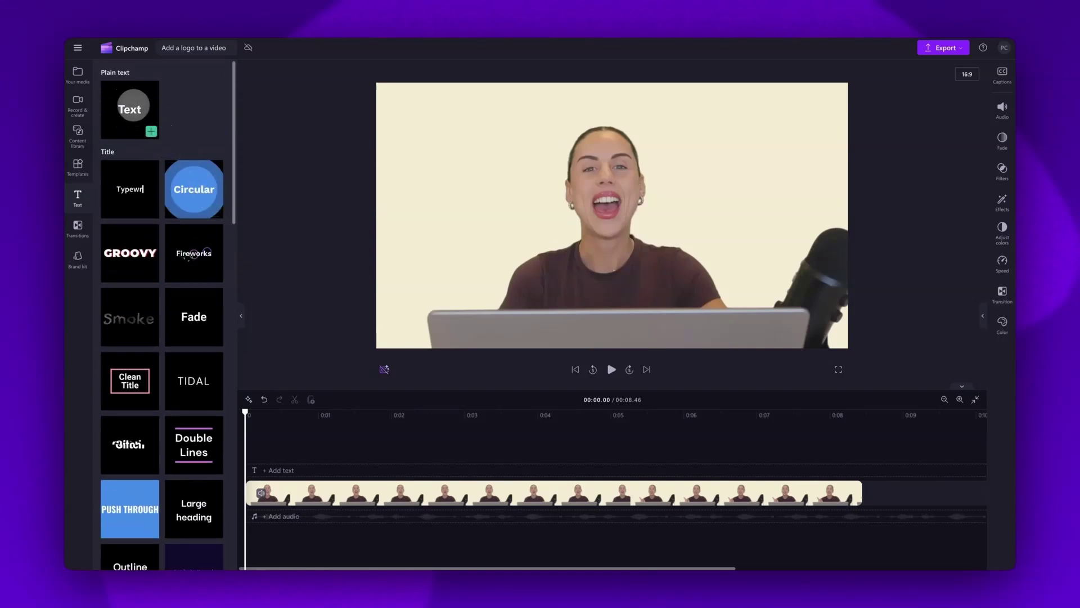
{"action": "left_click_drag", "start_coordinate": [128, 113], "coordinate": [261, 467]}
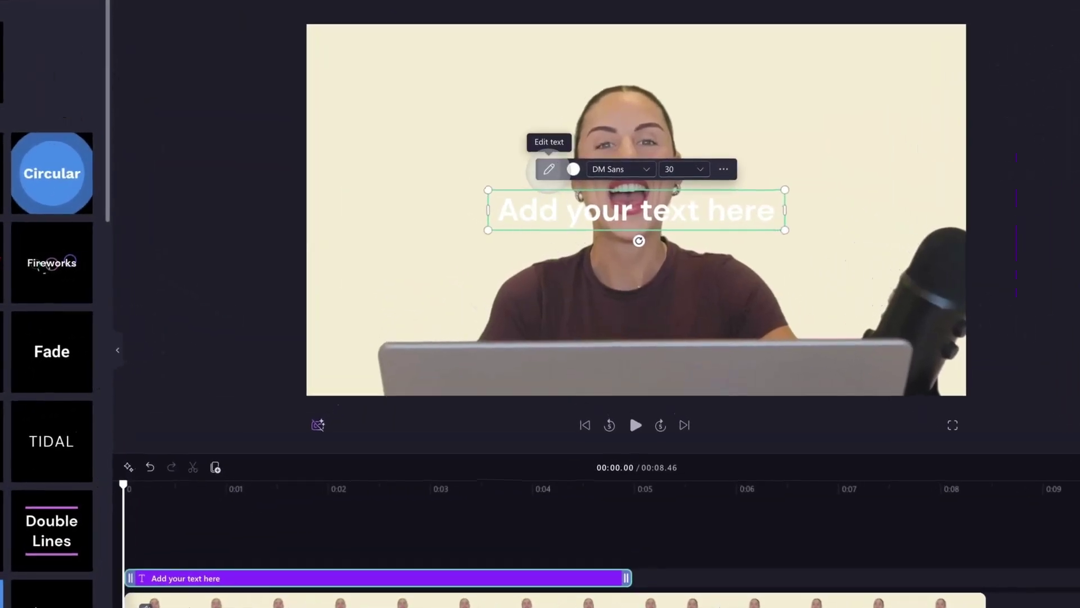
- Change the title to 'Clipchamp' and, after trying several colours, make it black (#050505)
{"action": "left_click", "coordinate": [548, 168]}
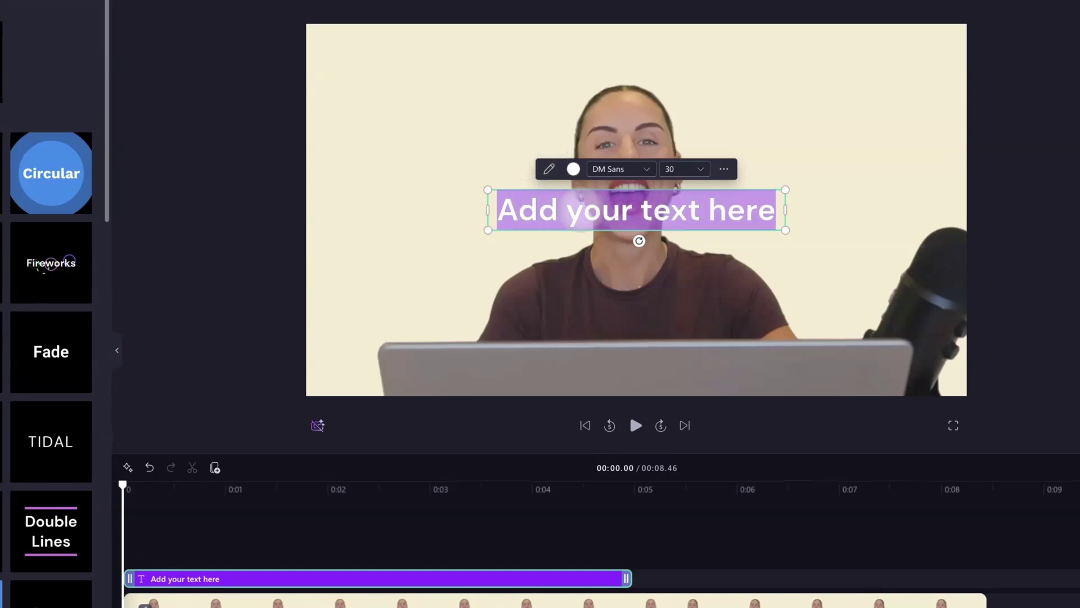
{"action": "type", "text": "Clipchamp"}
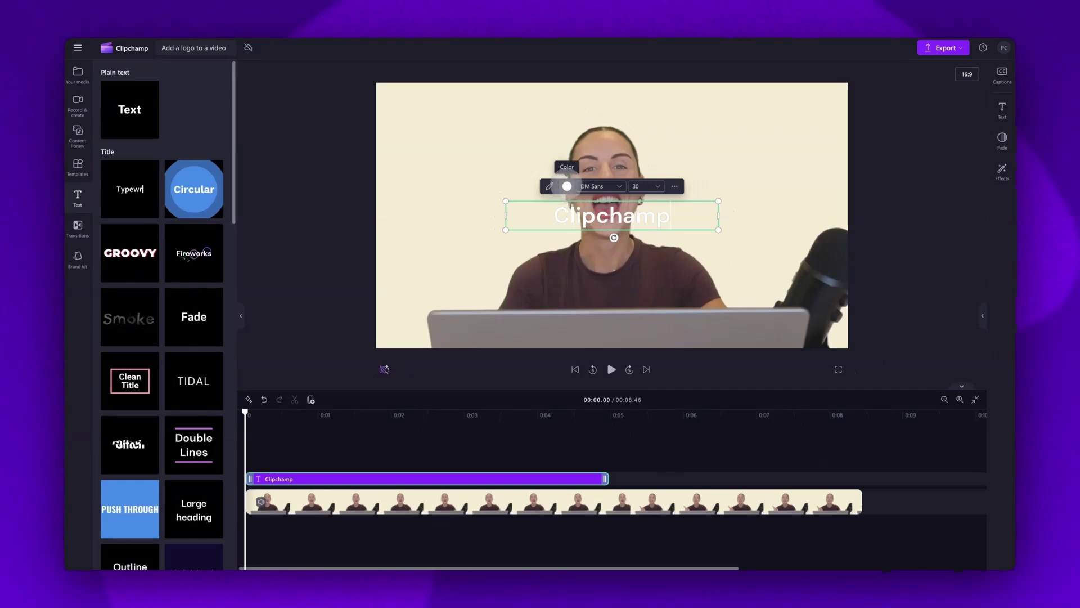
{"action": "left_click", "coordinate": [567, 186]}
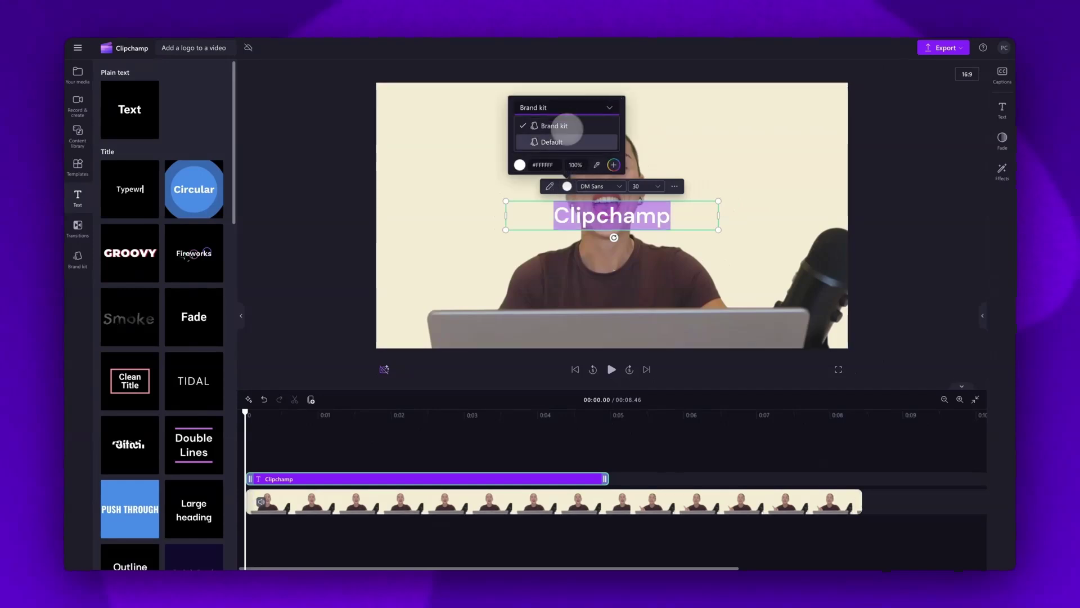
{"action": "left_click", "coordinate": [546, 143]}
{"action": "left_click", "coordinate": [560, 143]}
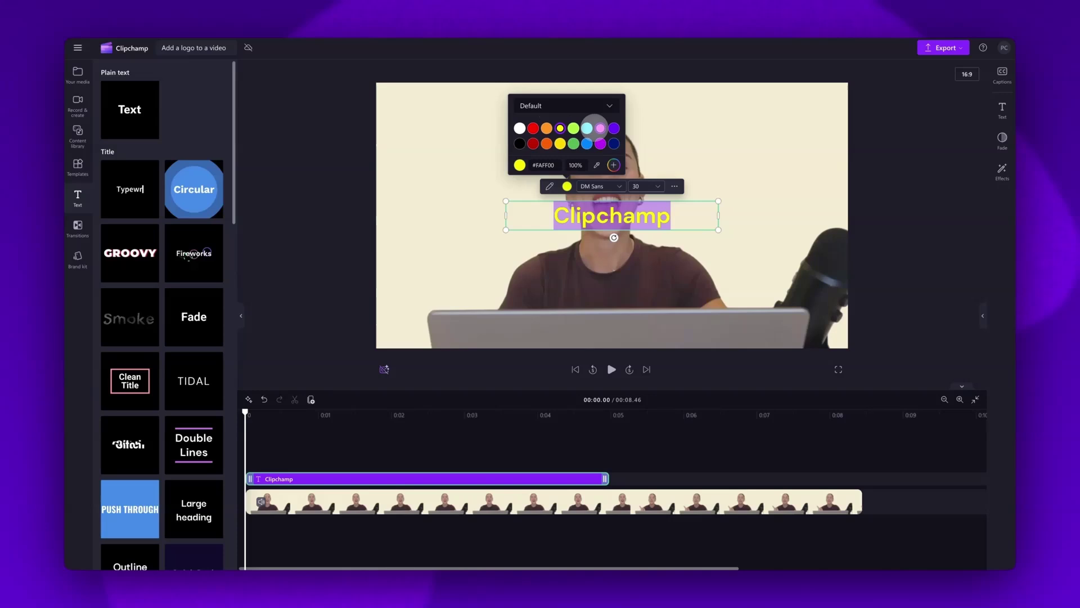
{"action": "left_click", "coordinate": [600, 128]}
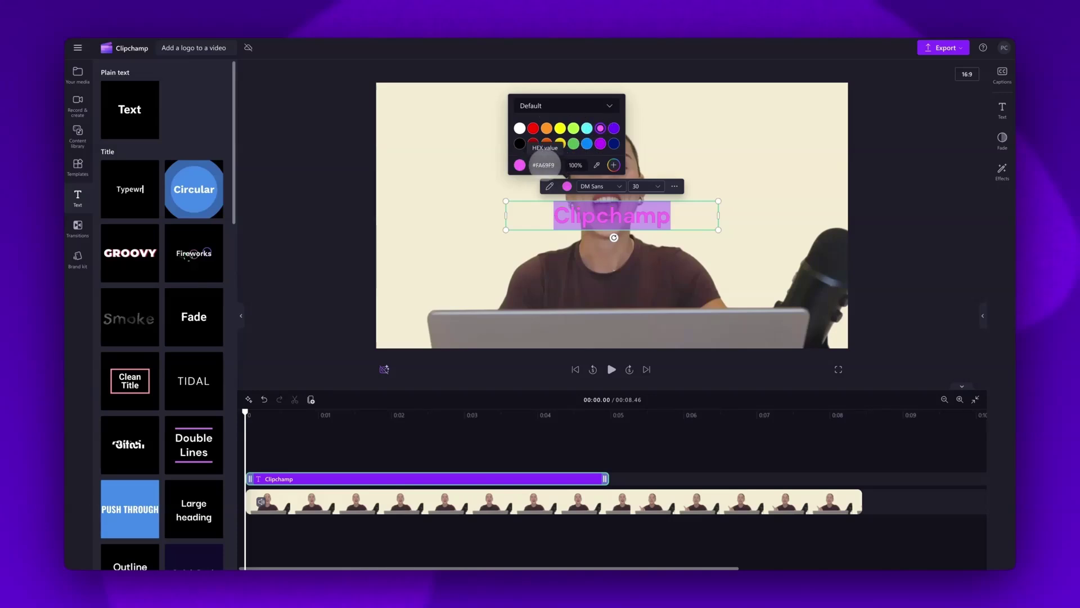
{"action": "left_click", "coordinate": [613, 165]}
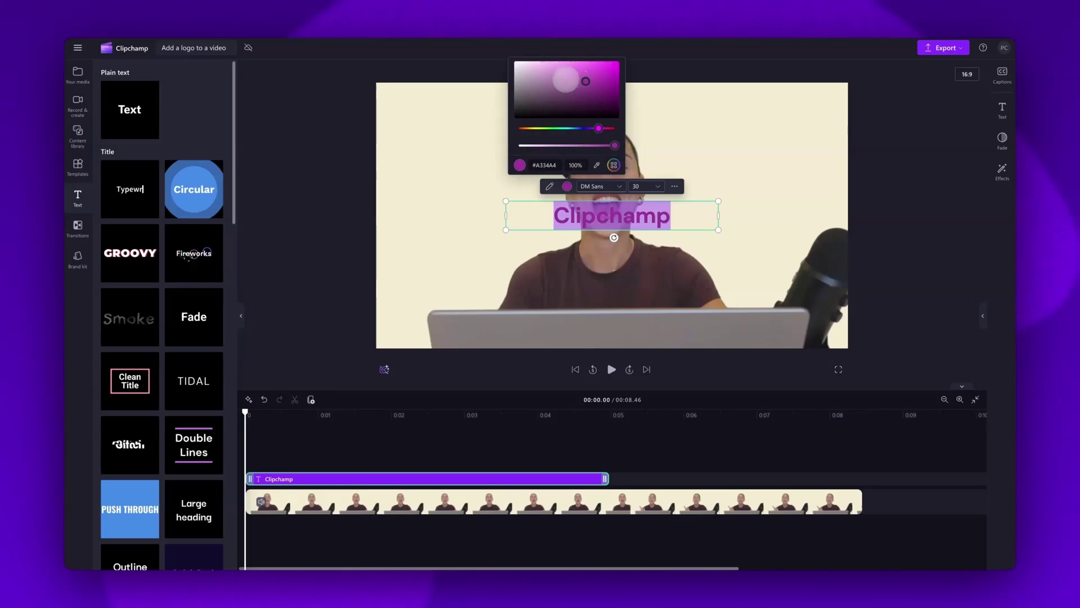
{"action": "left_click", "coordinate": [549, 128]}
{"action": "left_click", "coordinate": [602, 129]}
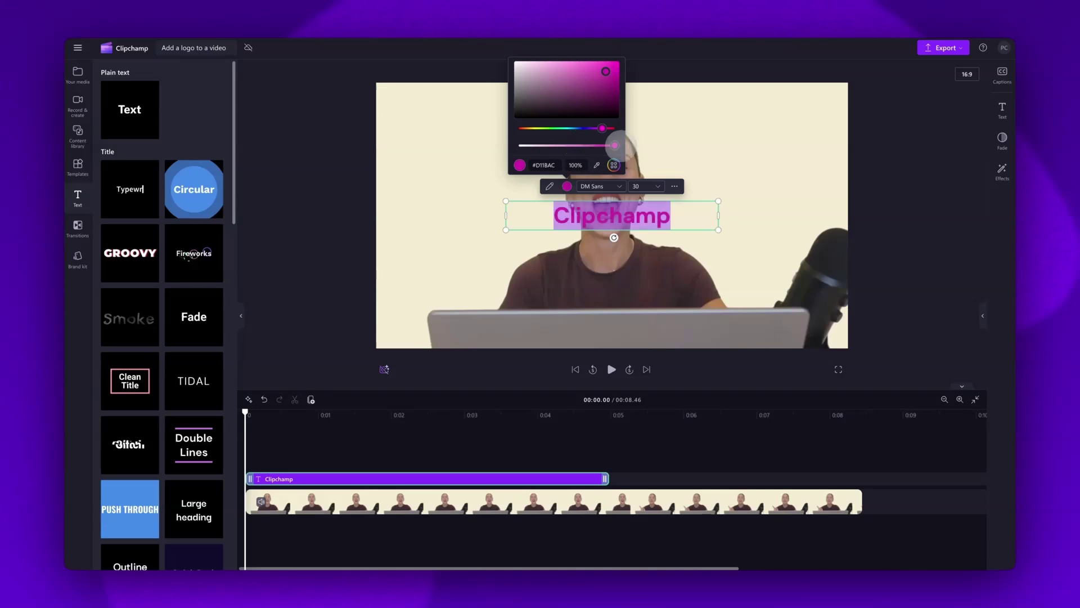
{"action": "left_click_drag", "start_coordinate": [553, 90], "coordinate": [514, 117]}
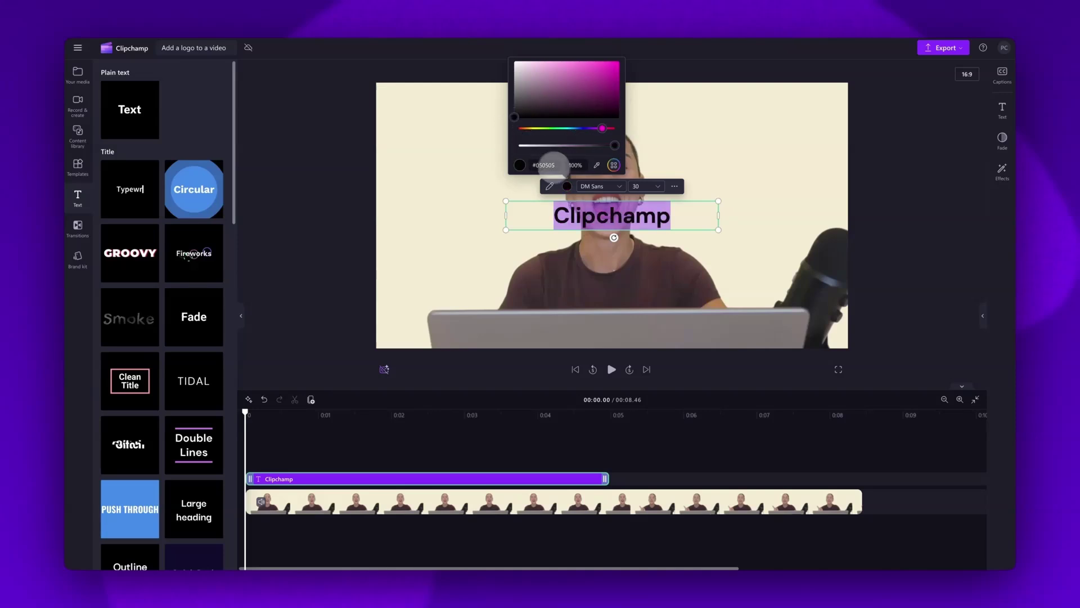
{"action": "left_click", "coordinate": [594, 186]}
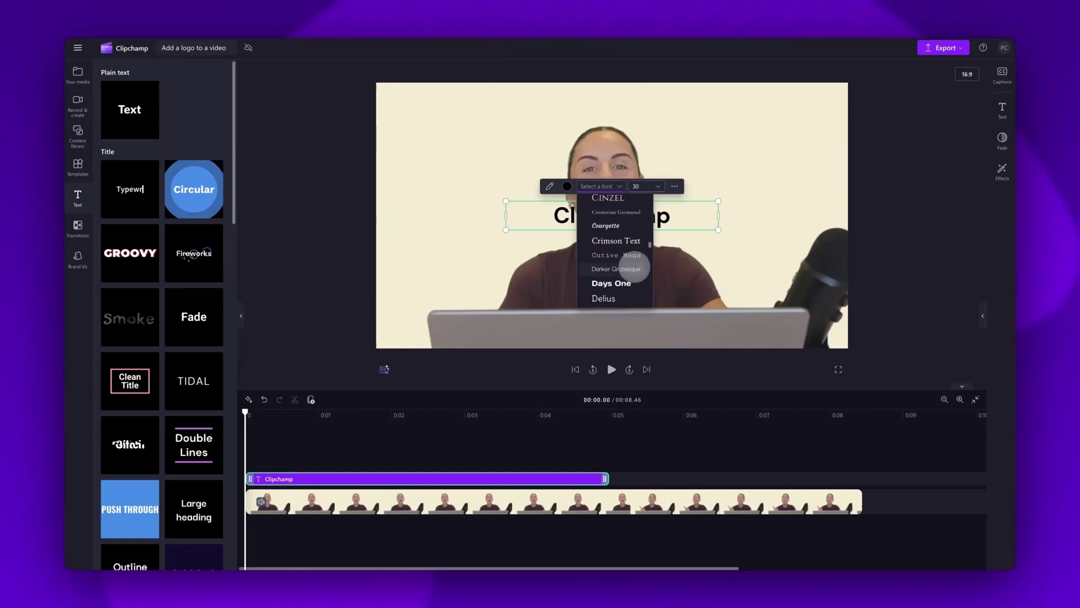
- Try Darker Grotesque, Barrio and Fredoka One on the title, then settle on brand kit Segoe UI
{"action": "left_click", "coordinate": [616, 269]}
{"action": "left_click", "coordinate": [598, 185]}
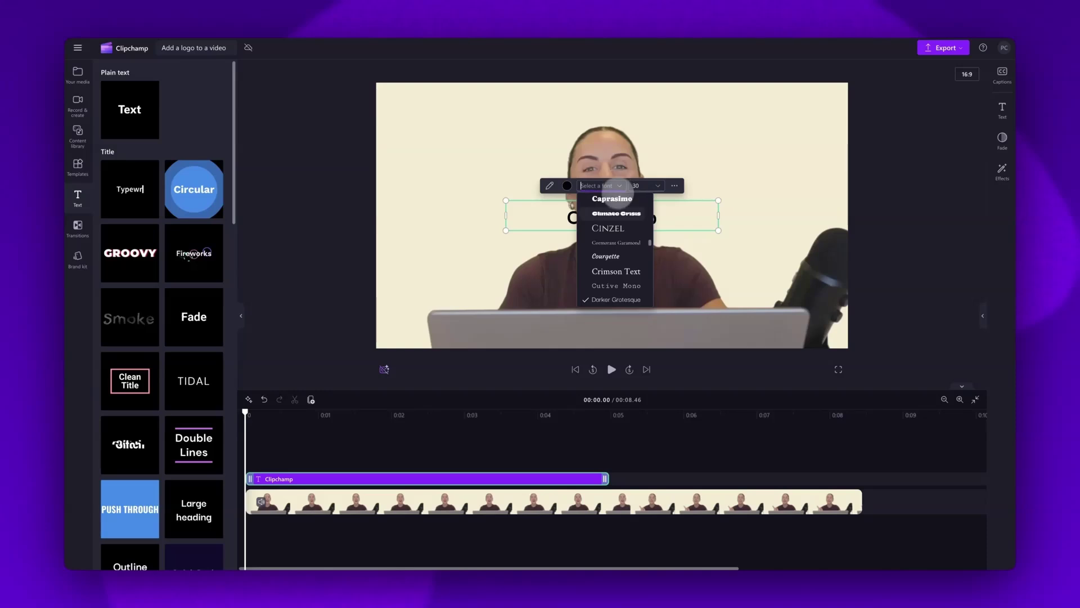
{"action": "left_click", "coordinate": [616, 198]}
{"action": "left_click", "coordinate": [616, 189]}
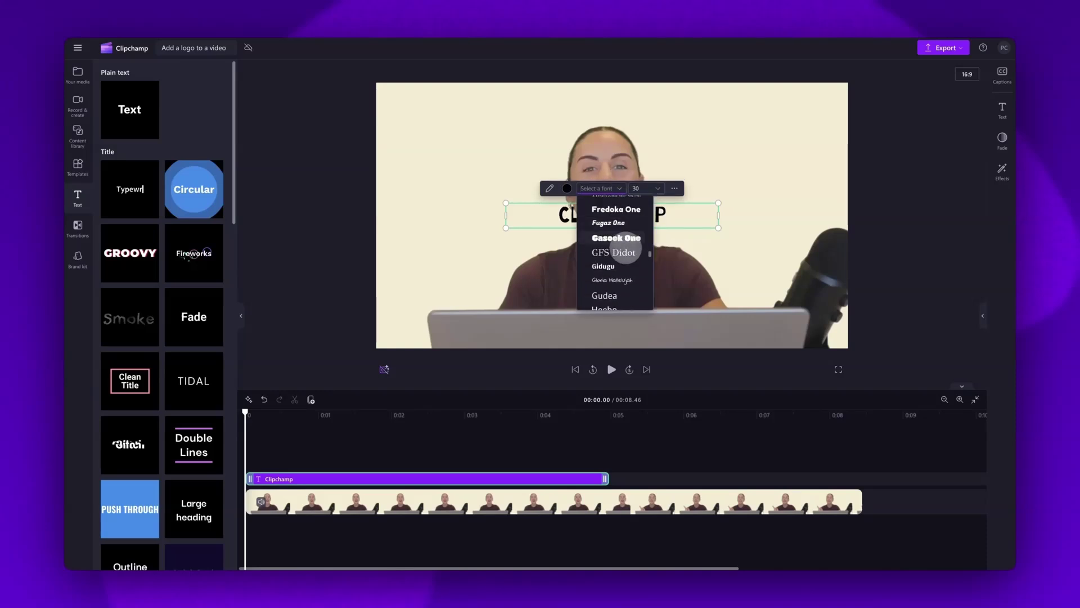
{"action": "left_click", "coordinate": [617, 238]}
{"action": "left_click", "coordinate": [615, 189]}
{"action": "left_click", "coordinate": [613, 274]}
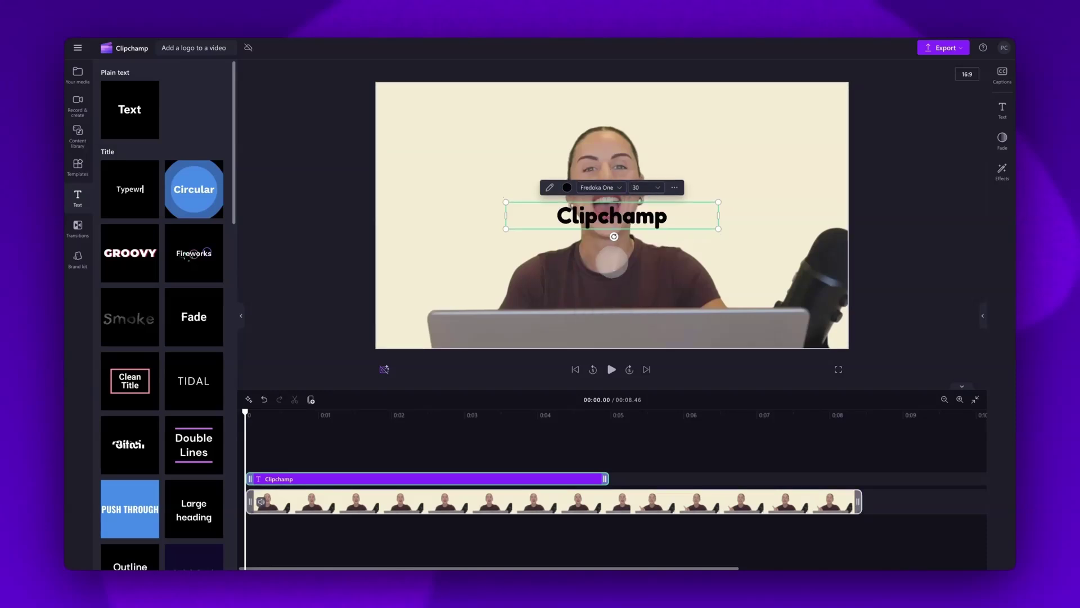
{"action": "left_click", "coordinate": [615, 188]}
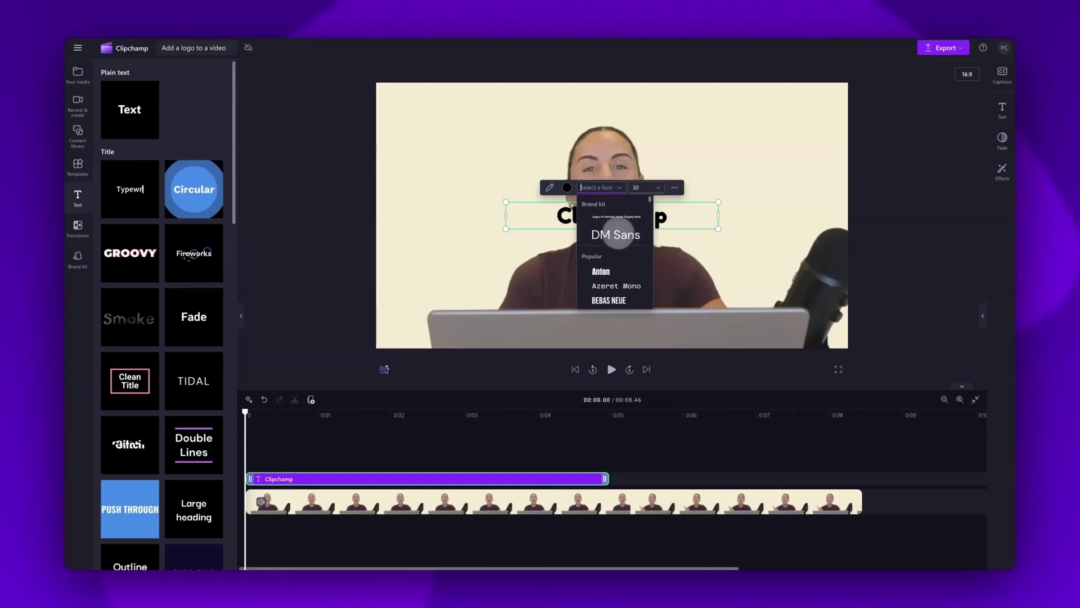
{"action": "left_click", "coordinate": [629, 217]}
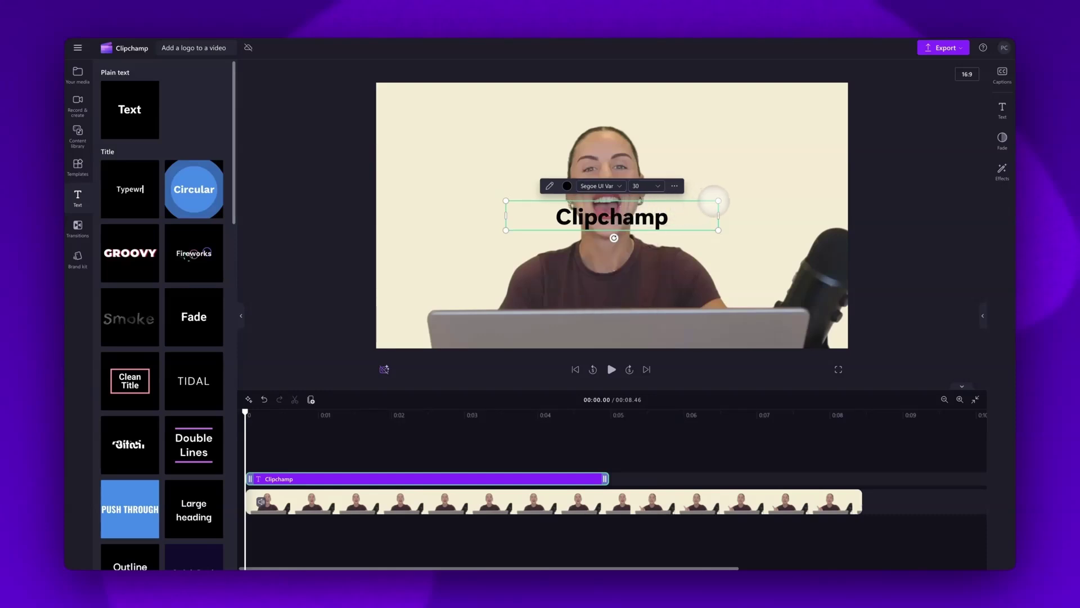
- Shrink the title to size 23 in the top-left beside the logo, spanning the whole video
{"action": "left_click_drag", "start_coordinate": [590, 231], "coordinate": [508, 103]}
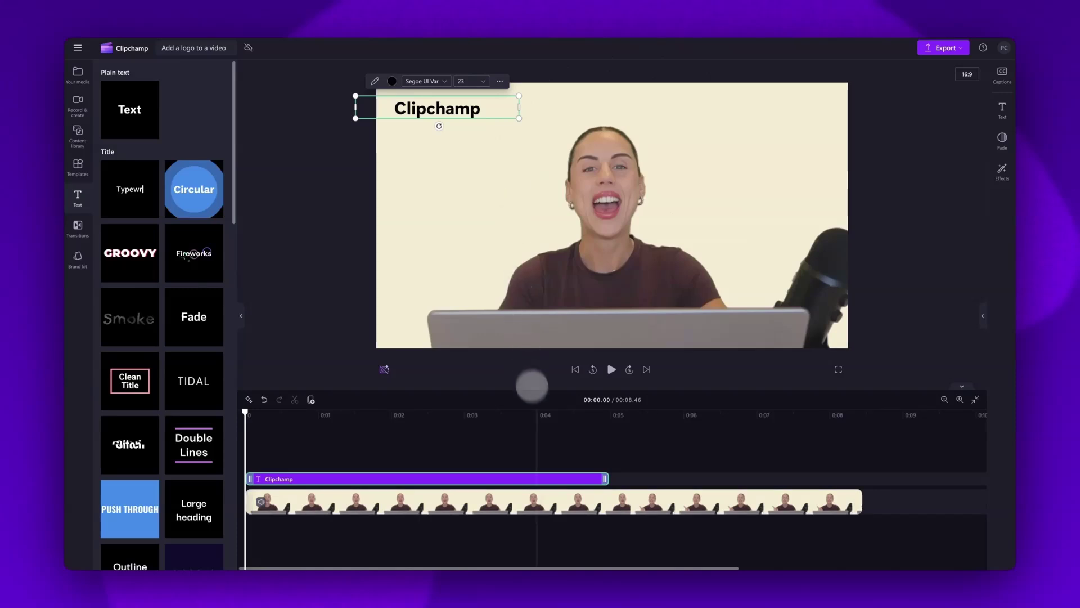
{"action": "left_click_drag", "start_coordinate": [605, 478], "coordinate": [860, 485]}
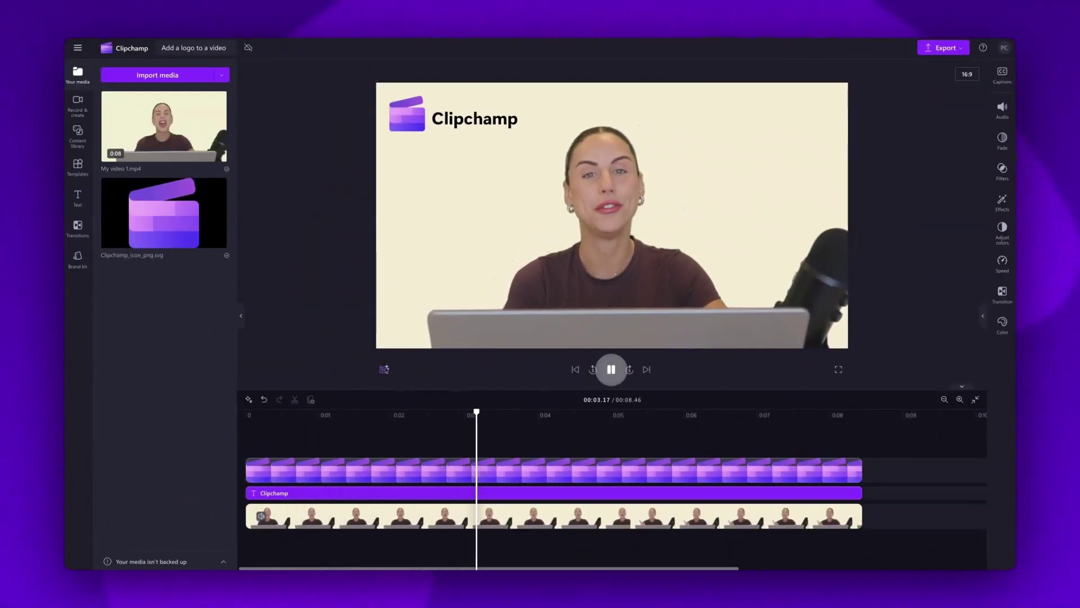
- Stop playback and export the finished video at 1080p
{"action": "key", "text": "space"}
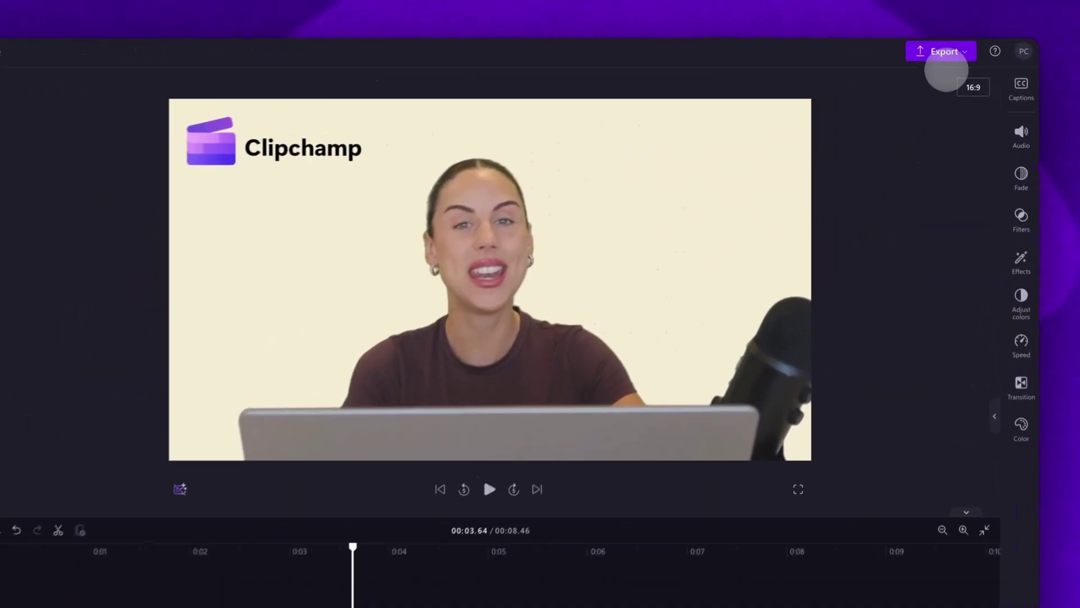
{"action": "left_click", "coordinate": [945, 52]}
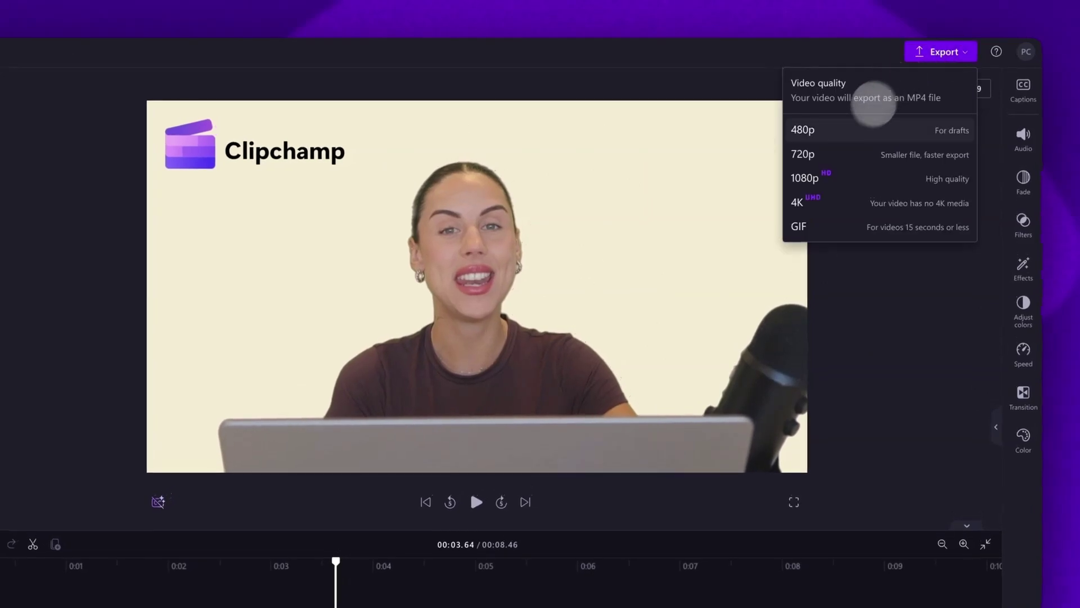
{"action": "left_click", "coordinate": [844, 172]}
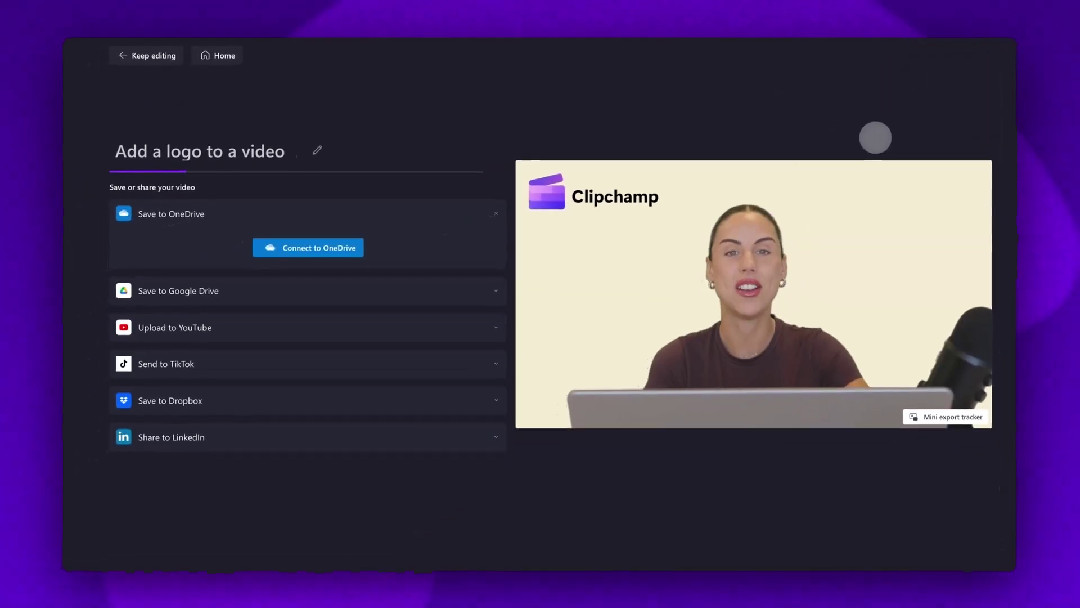